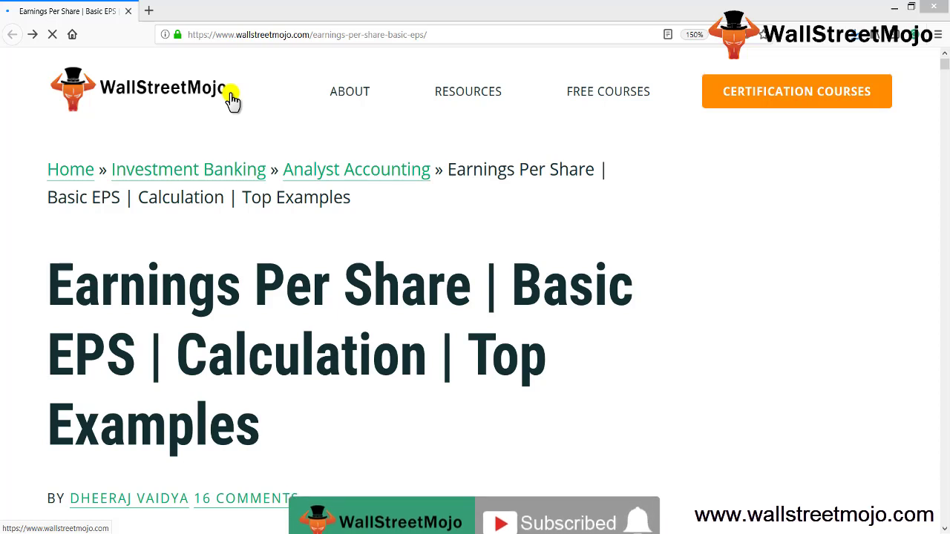
# Step: Highlight the Earnings Per Share article title, then return to cell C2 in the eps workbook
pyautogui.moveTo(54, 278); pyautogui.dragTo(470, 315)
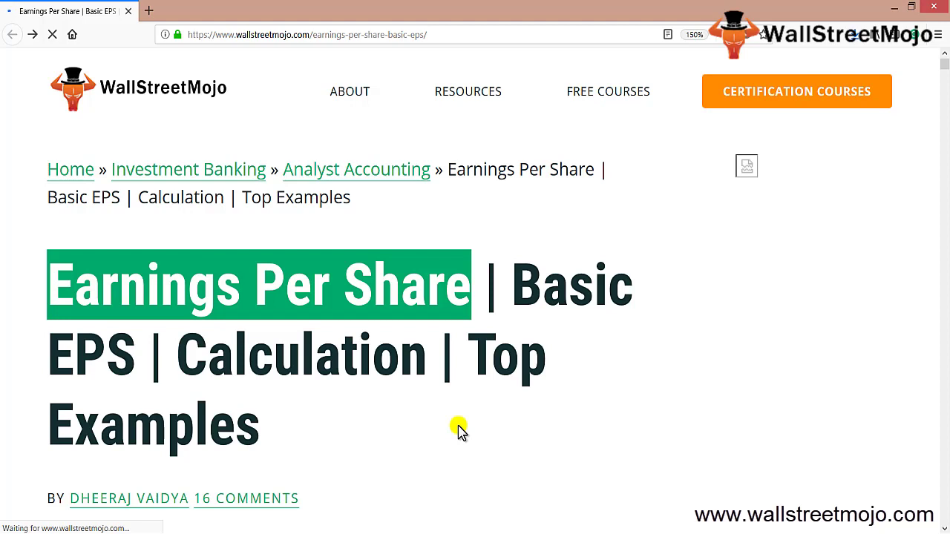
pyautogui.click(478, 298)
pyautogui.moveTo(478, 298); pyautogui.dragTo(41, 248)
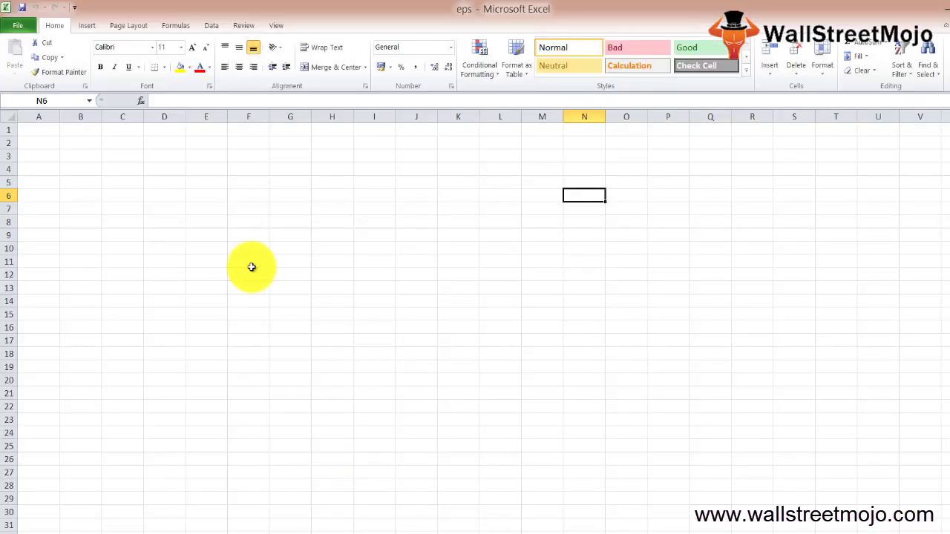
pyautogui.click(106, 148)
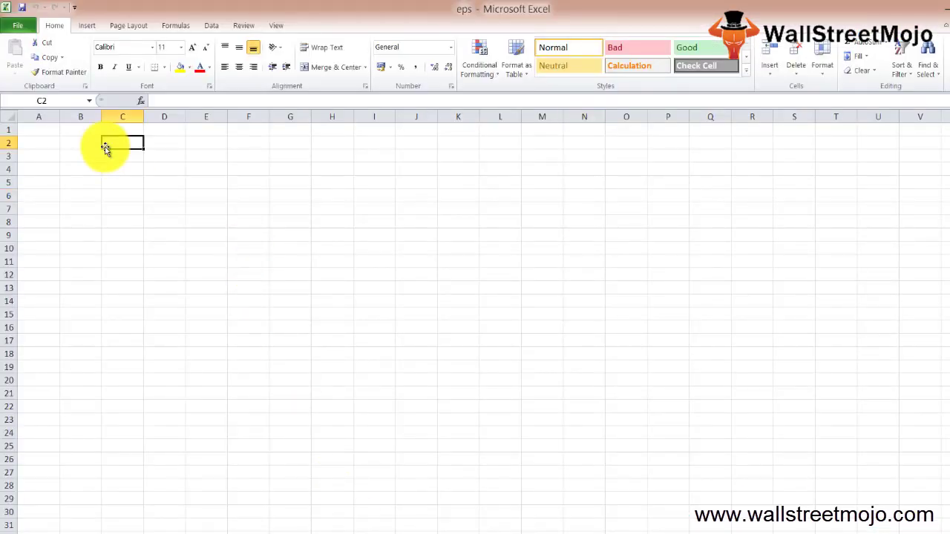
# Step: Enter the heading Income in B2, the number 1 in A3, and common in B3
pyautogui.press('Left')
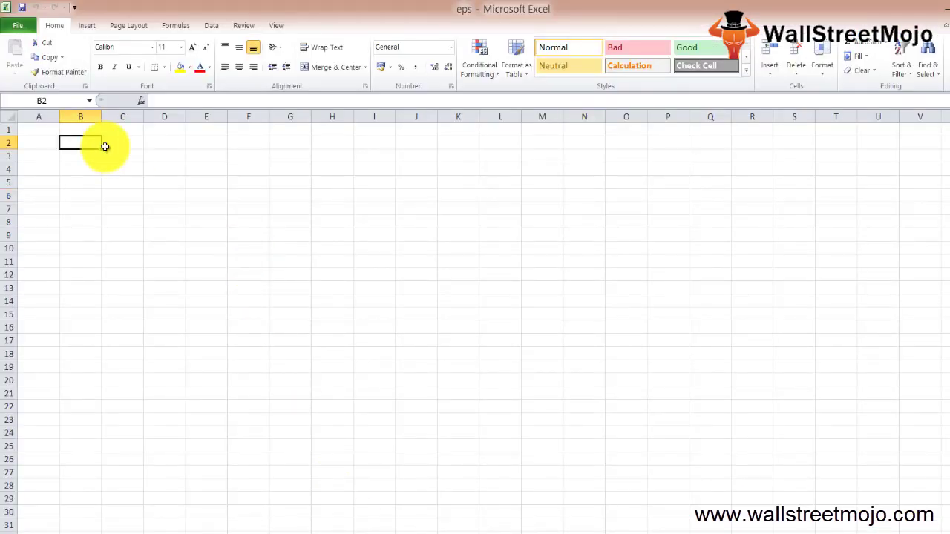
pyautogui.press('Left')
pyautogui.press('Right')
pyautogui.write('Income')
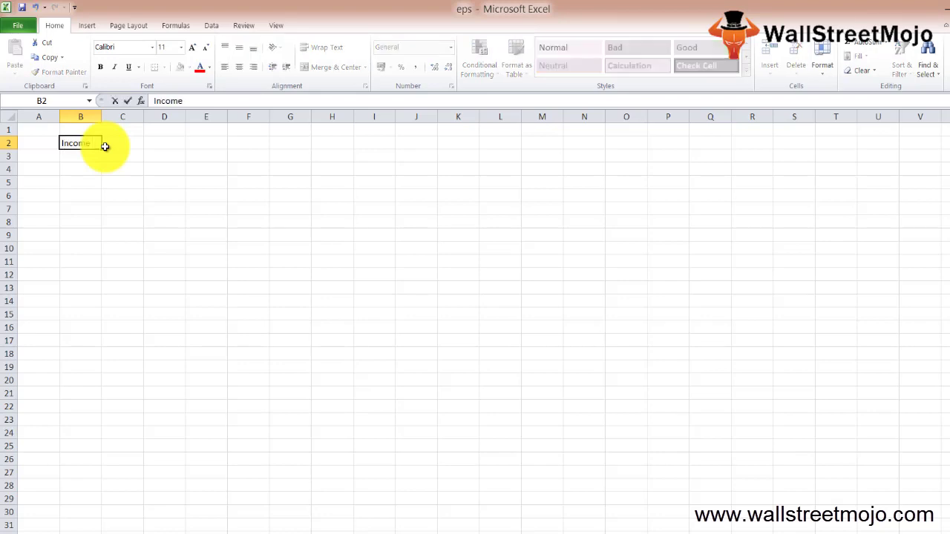
pyautogui.press('Return')
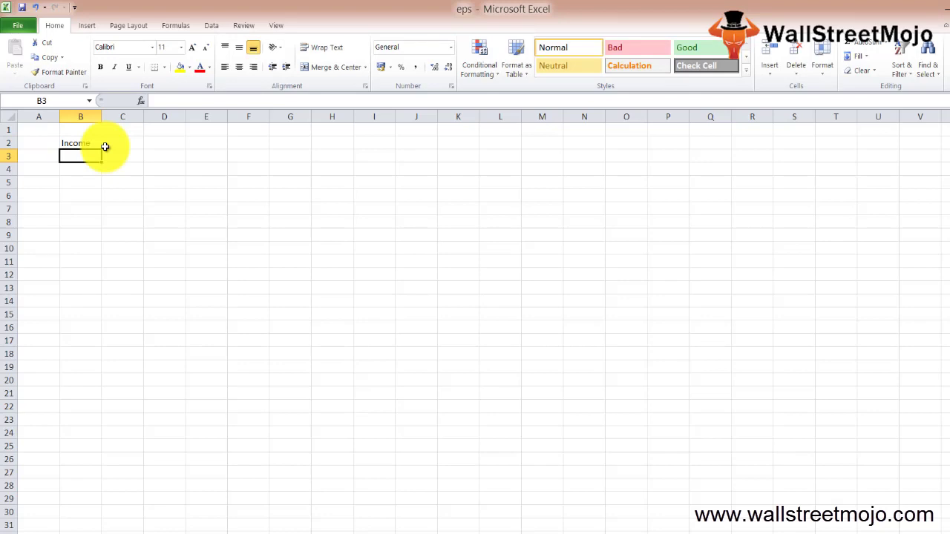
pyautogui.press('Left')
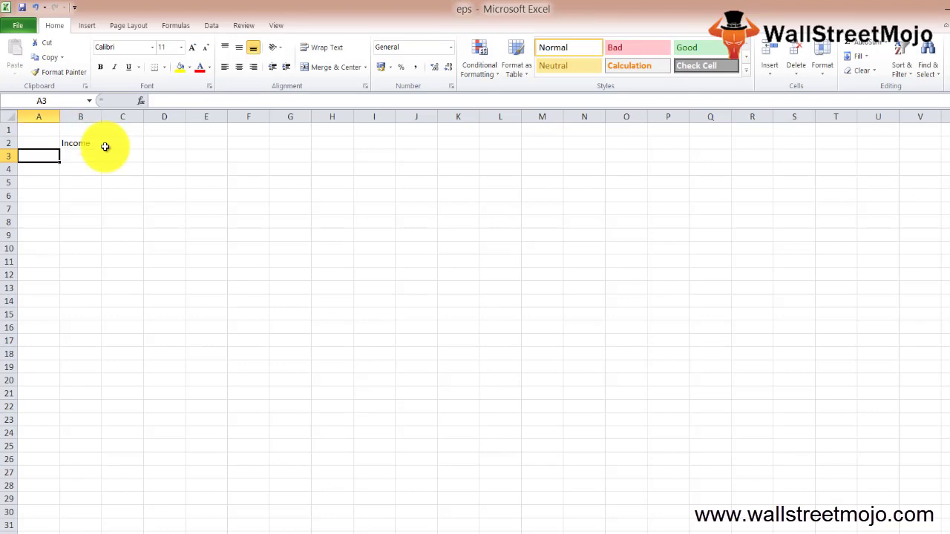
pyautogui.write('1')
pyautogui.press('Return')
pyautogui.press('Up')
pyautogui.press('Right')
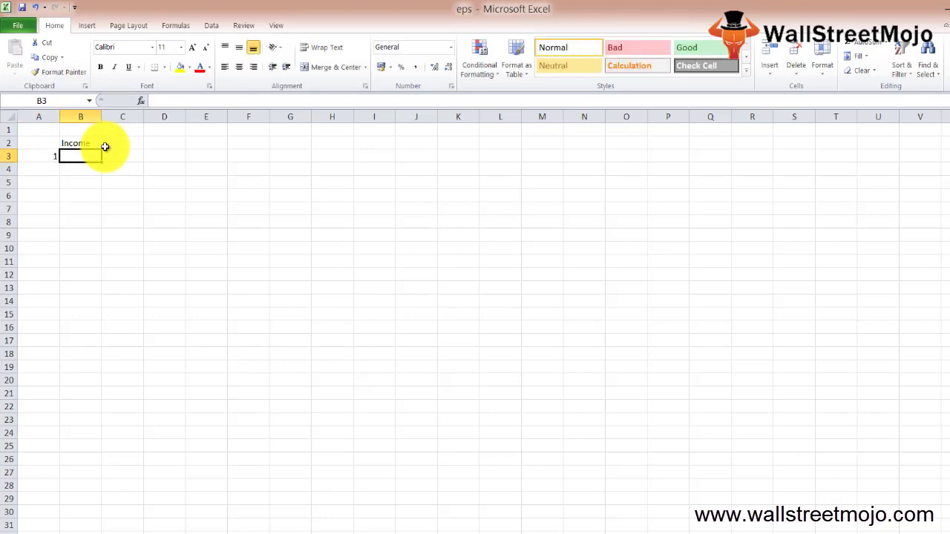
pyautogui.write('co')
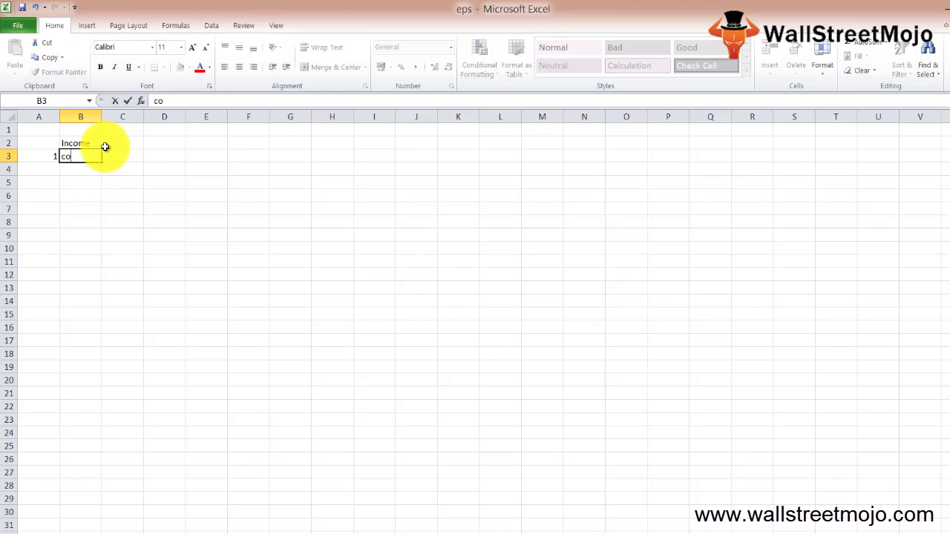
pyautogui.write('mmon')
pyautogui.press('Return')
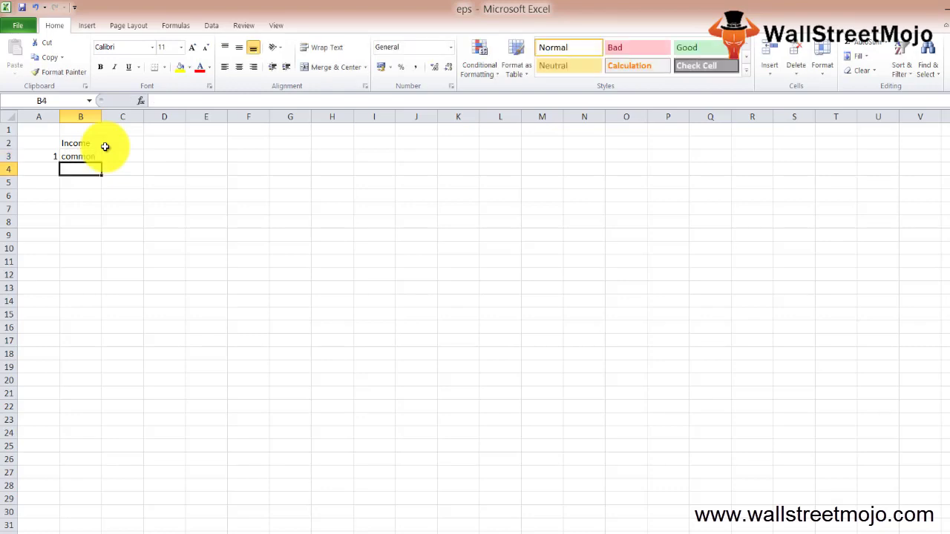
# Step: Number A4 and A5 with 2 and 3, ending at cell E5
pyautogui.press('Left')
pyautogui.write('2')
pyautogui.press('Return')
pyautogui.press('Up')
pyautogui.press('Right')
pyautogui.press('Down')
pyautogui.press('Left')
pyautogui.write('3')
pyautogui.press('Tab')
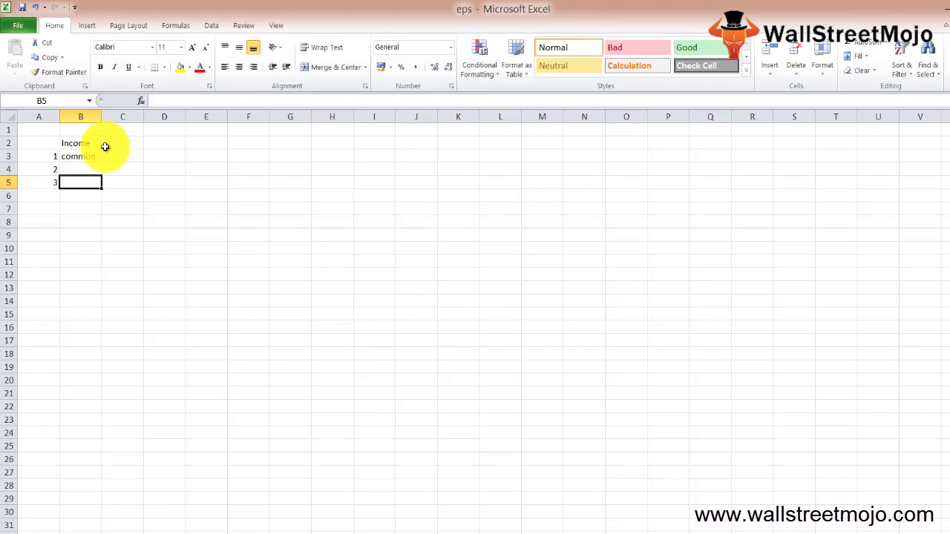
pyautogui.press('Right')
pyautogui.press('Right')
pyautogui.press('Right')
pyautogui.press('Right')
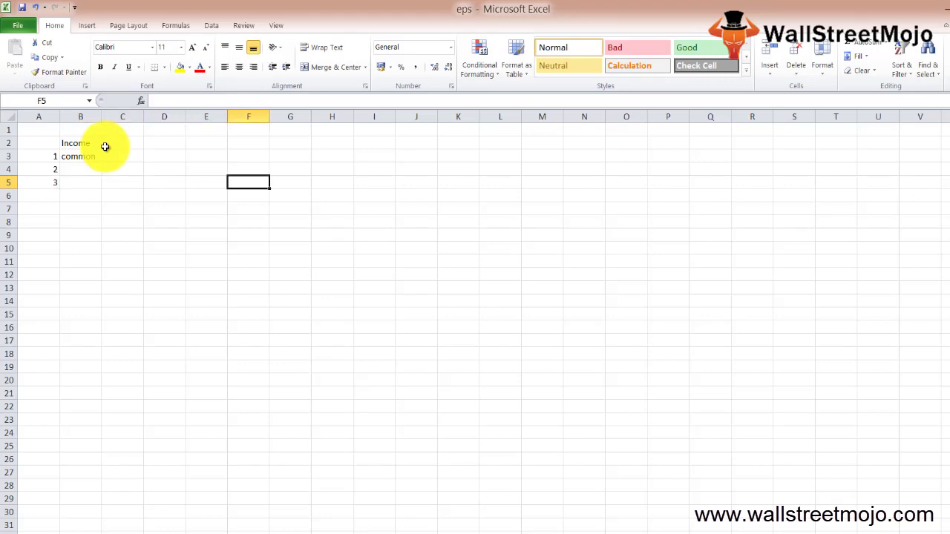
pyautogui.press('Left')
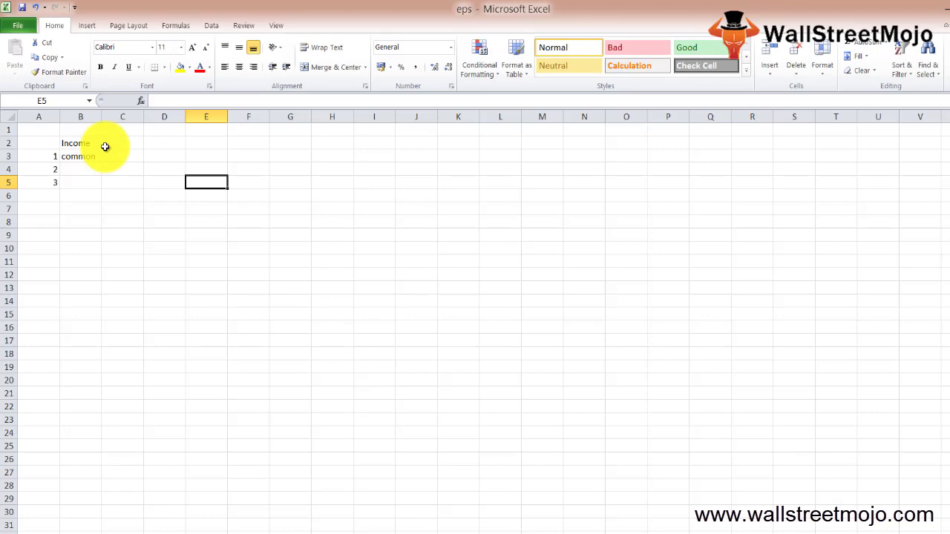
# Step: Enter the notes common in E5, sec in E7 and dilutiv in E8, fixing a mistyped 'inc'
pyautogui.write('common')
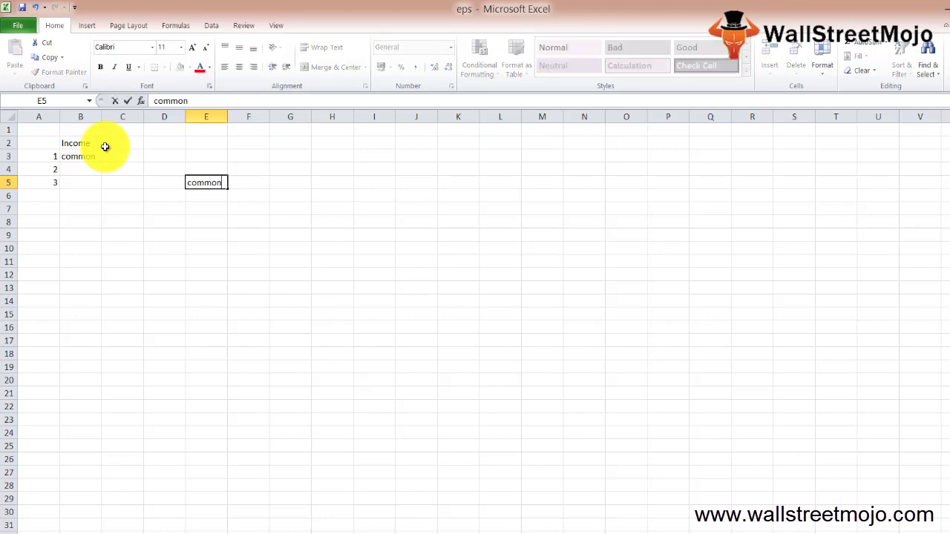
pyautogui.press('Return')
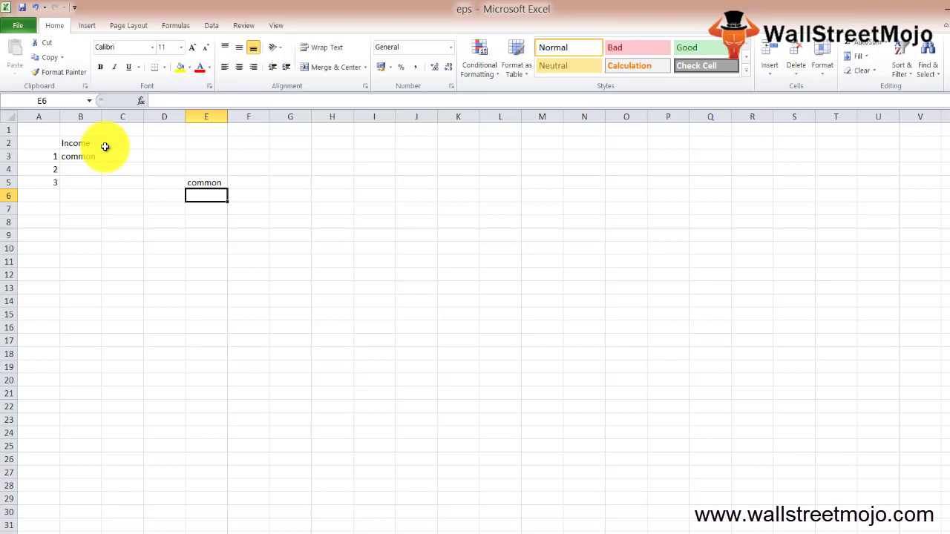
pyautogui.press('Down')
pyautogui.write('sec')
pyautogui.press('Return')
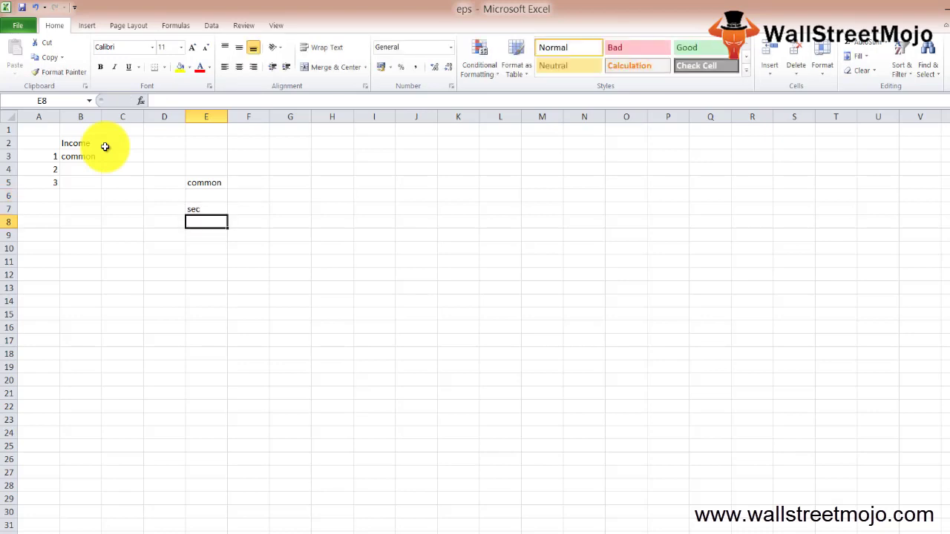
pyautogui.write('dilutiv')
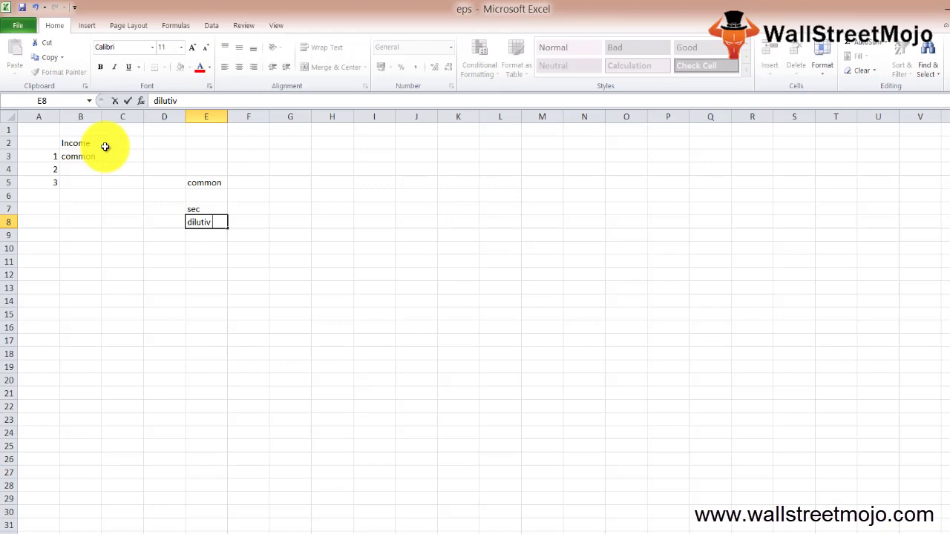
pyautogui.press('Down')
pyautogui.press('Down')
pyautogui.press('Left')
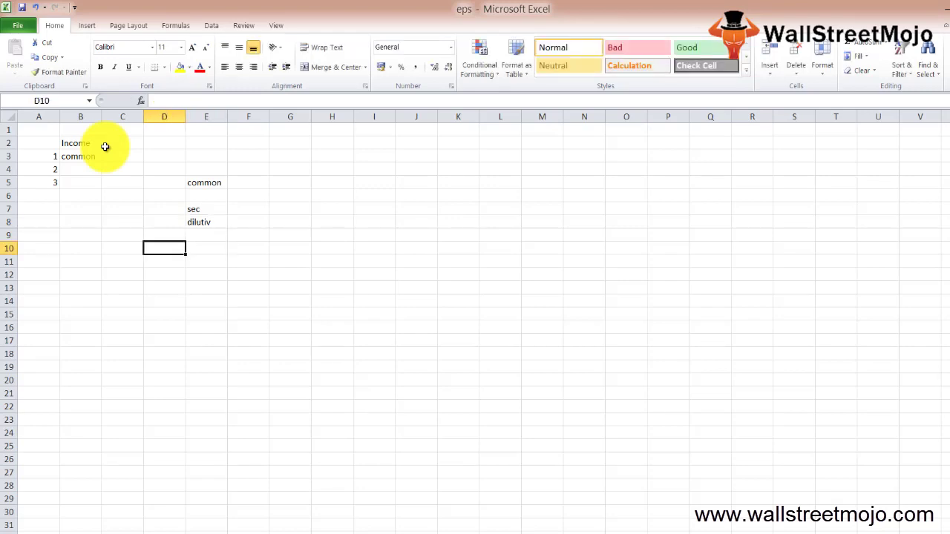
# Step: Label cell D10 'Basic EPS='
pyautogui.write('Basi')
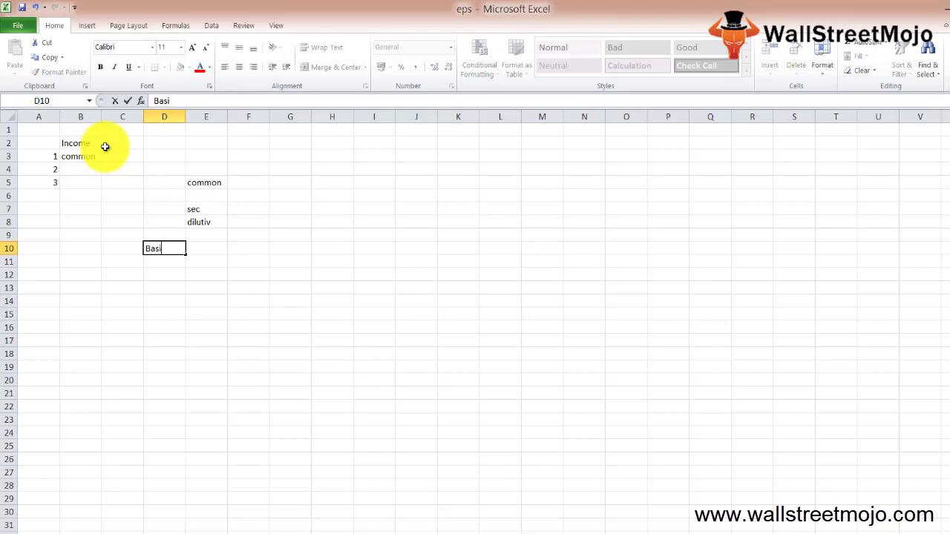
pyautogui.write('c EPS')
pyautogui.press('Return')
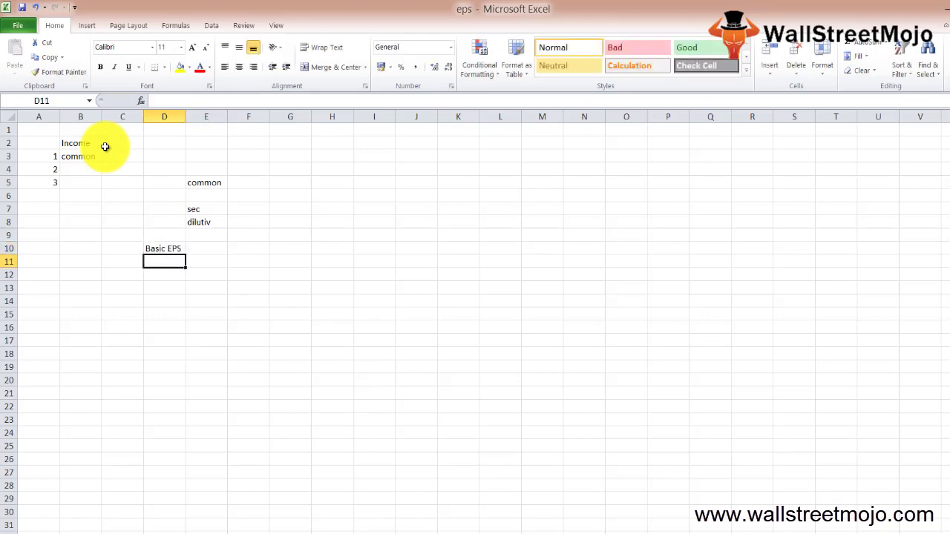
pyautogui.press('Up')
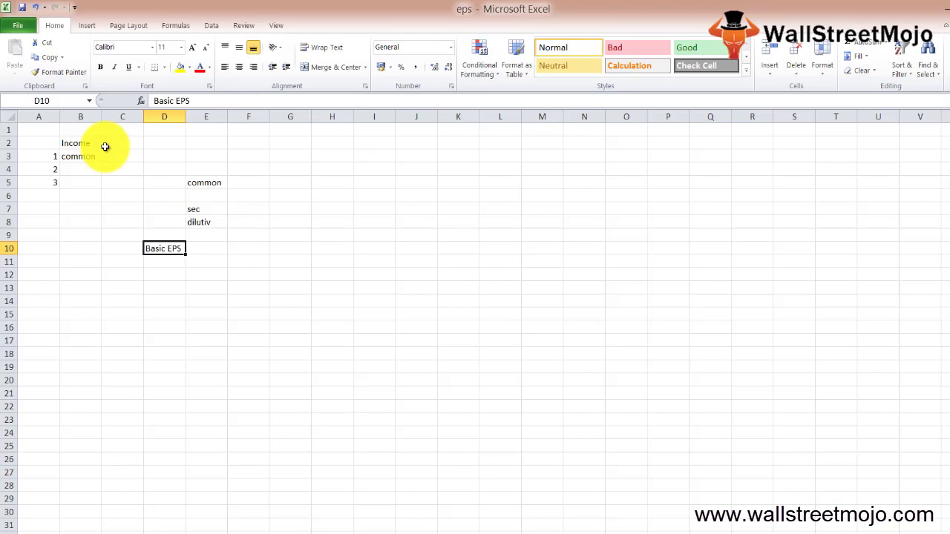
pyautogui.press('Right')
pyautogui.press('Left')
pyautogui.write('=')
pyautogui.press('Return')
pyautogui.press('Up')
# Step: Write 'Net income - PD' in E10 over 'WACS' in E11, then re-edit E10
pyautogui.press('Right')
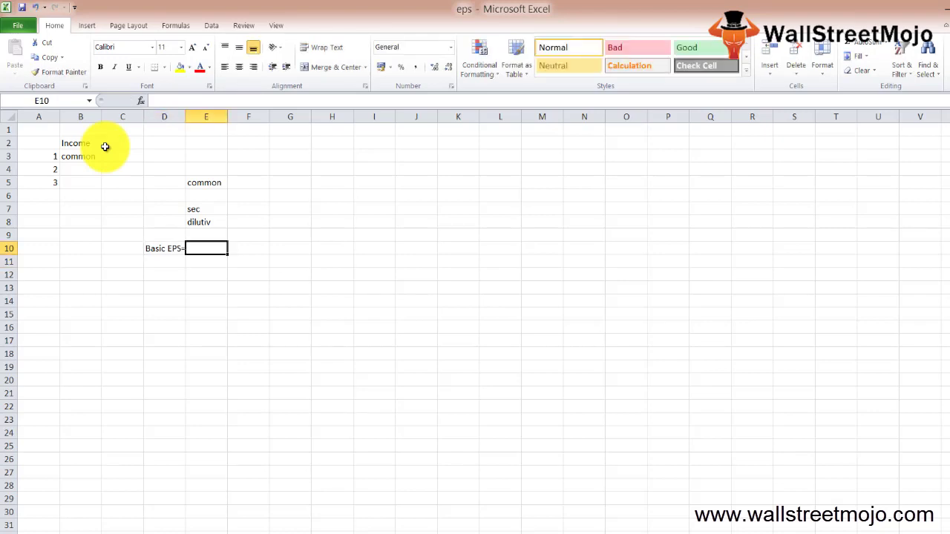
pyautogui.write('Net income - PD')
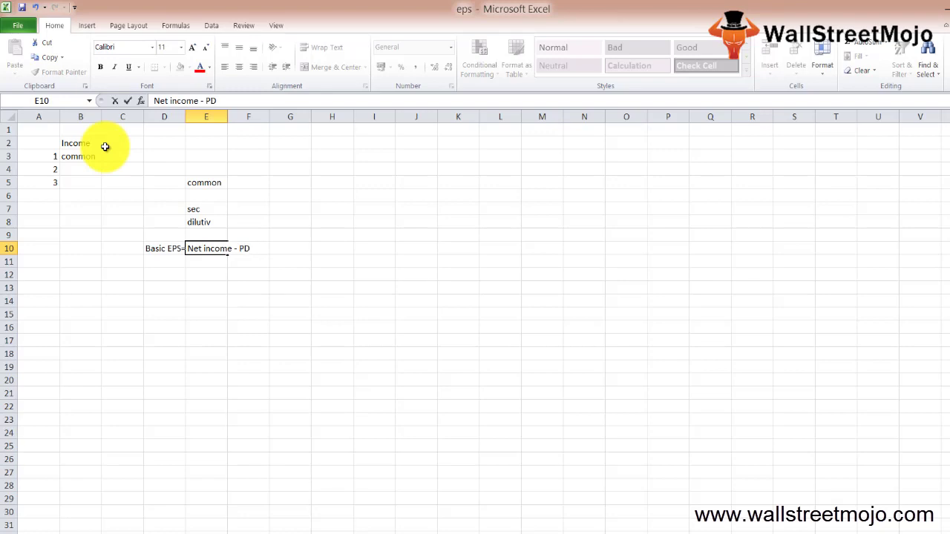
pyautogui.press('Return')
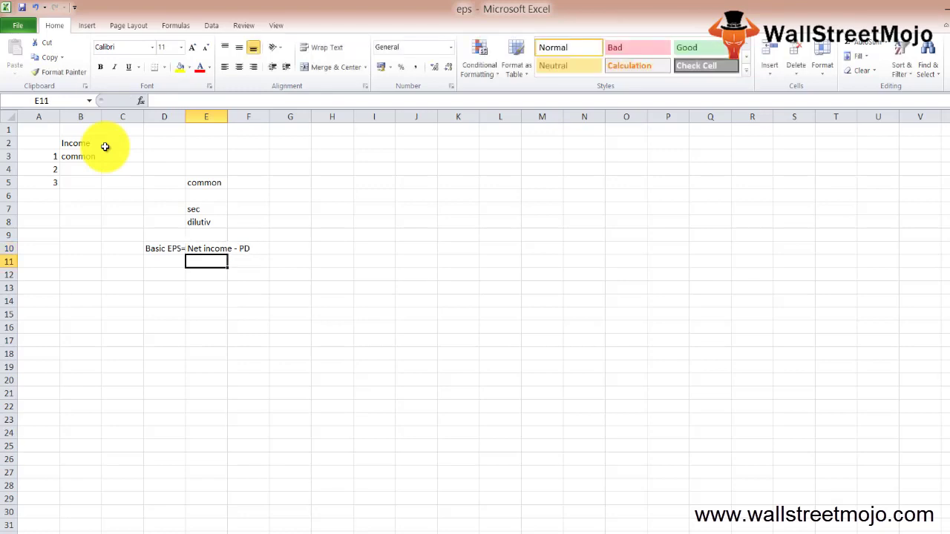
pyautogui.write('WACS')
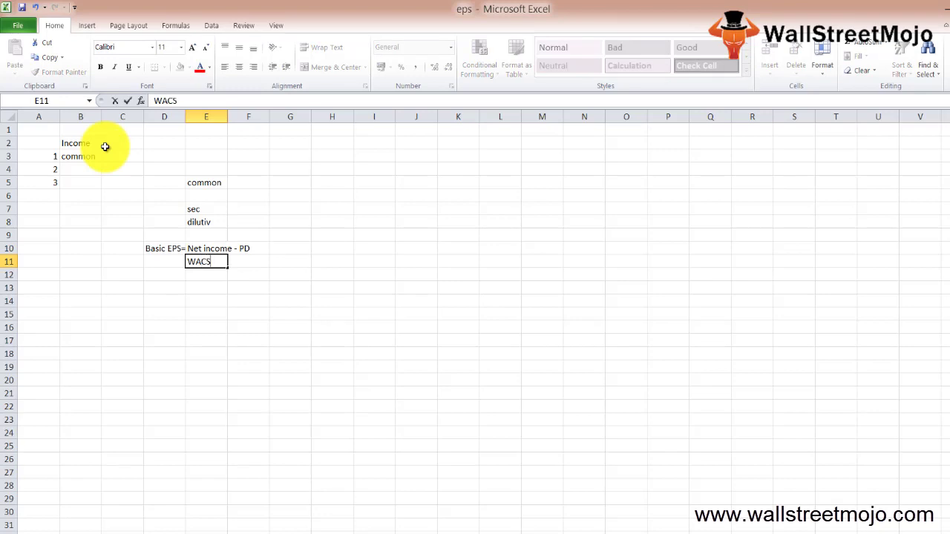
pyautogui.hotkey('ctrl', 'Return')
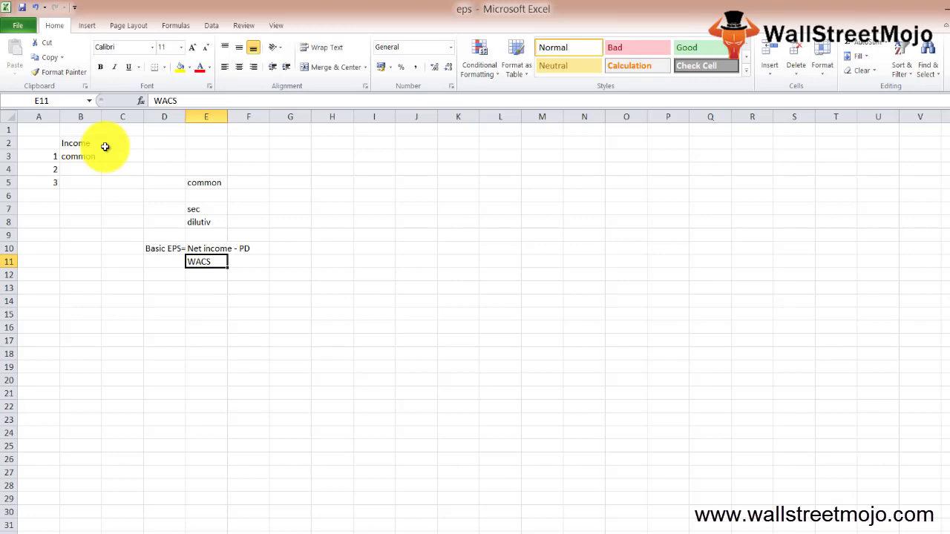
pyautogui.press('Up')
pyautogui.press('F2')
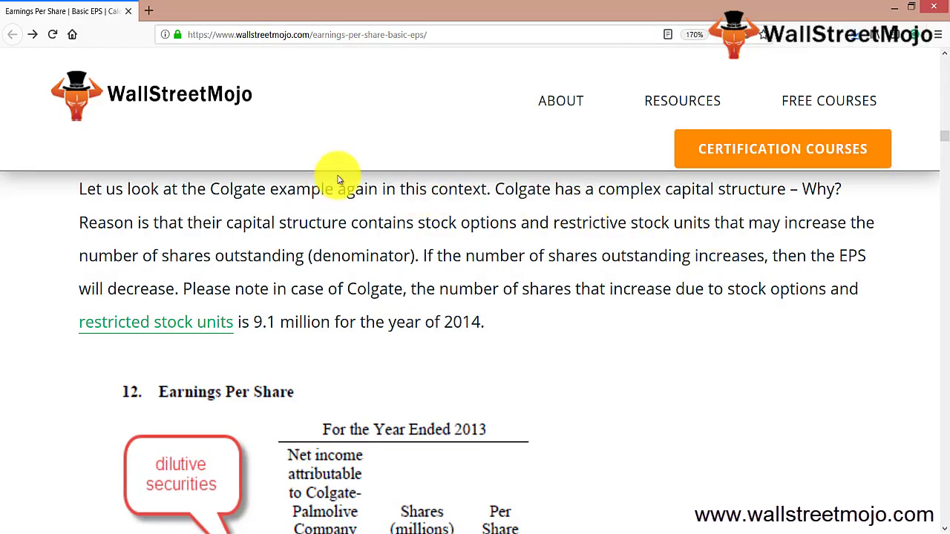
# Step: Highlight the Colgate complex capital structure, stock options, restricted stock units and shares outstanding phrases
pyautogui.moveTo(221, 189); pyautogui.dragTo(356, 189)
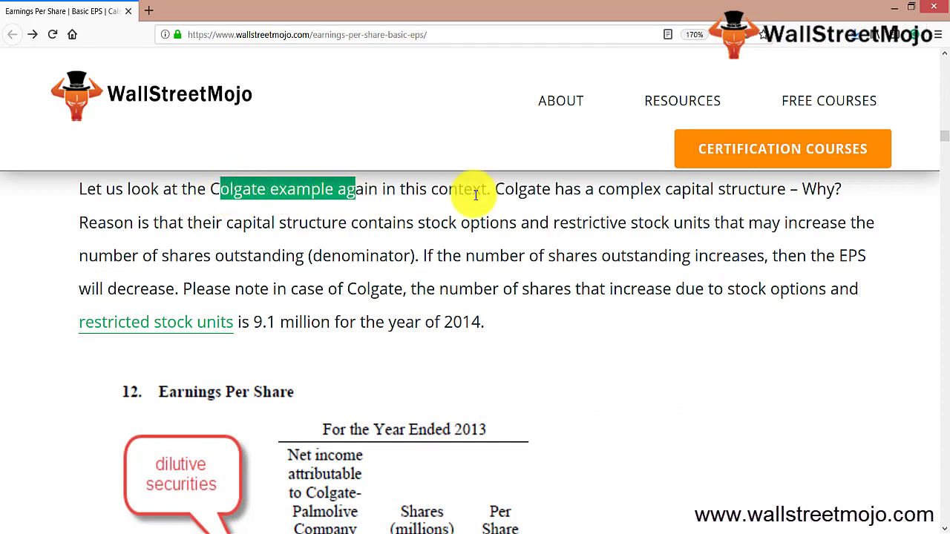
pyautogui.moveTo(606, 189); pyautogui.dragTo(844, 190)
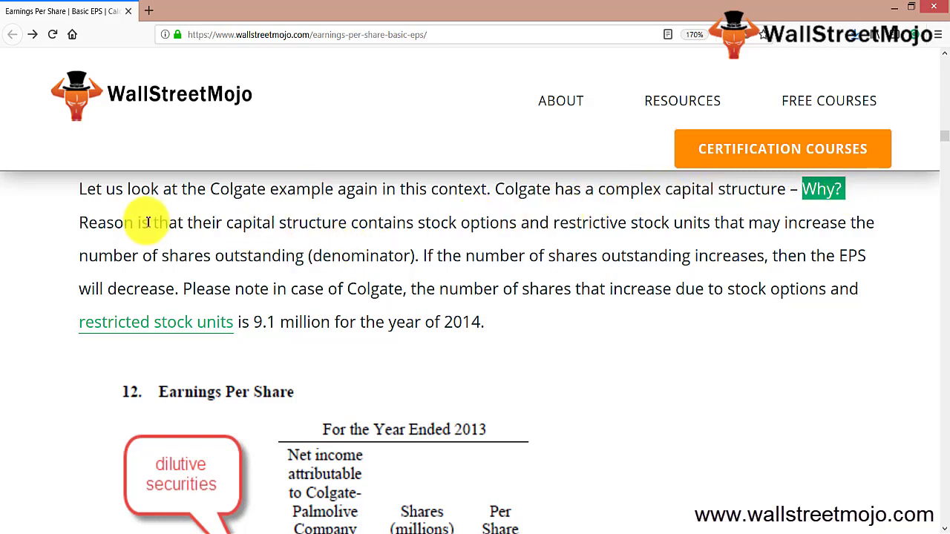
pyautogui.moveTo(426, 222); pyautogui.dragTo(734, 225)
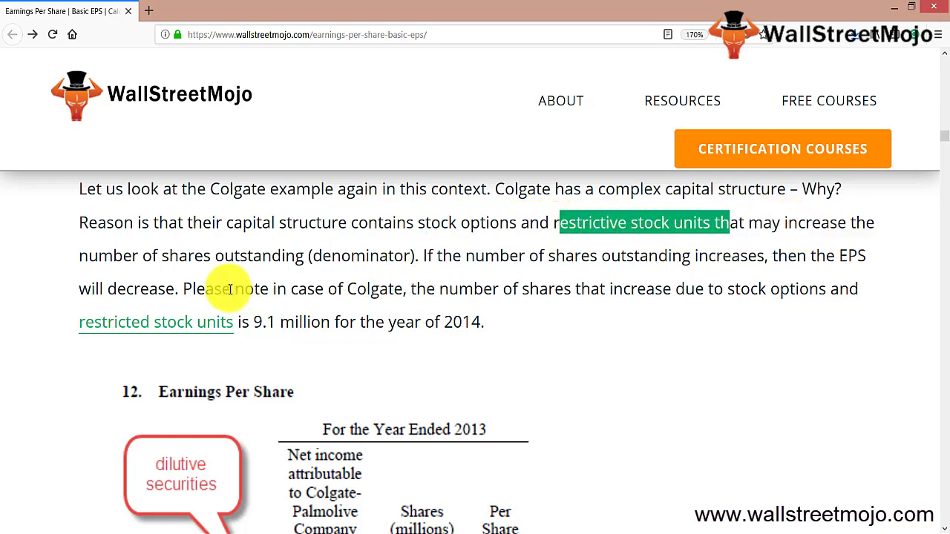
pyautogui.moveTo(163, 260); pyautogui.dragTo(413, 258)
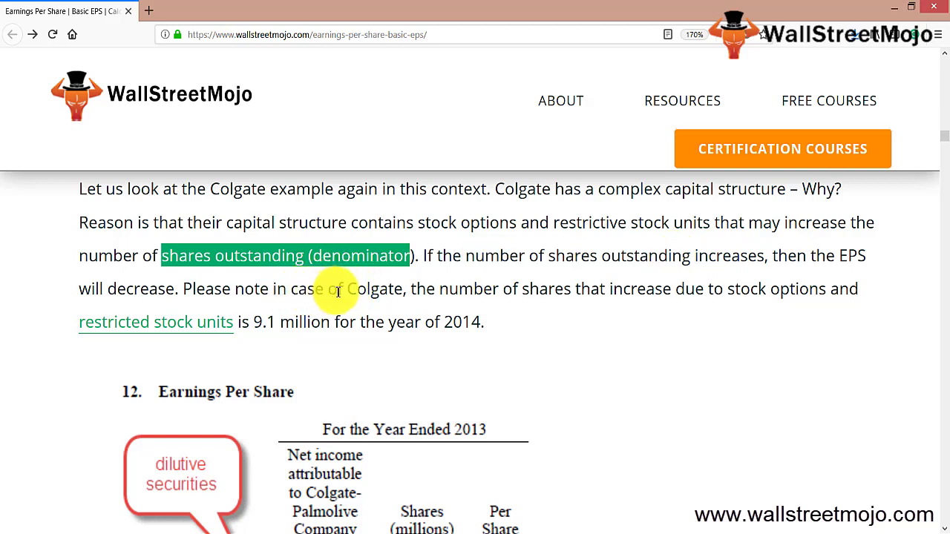
pyautogui.moveTo(338, 291); pyautogui.dragTo(389, 293)
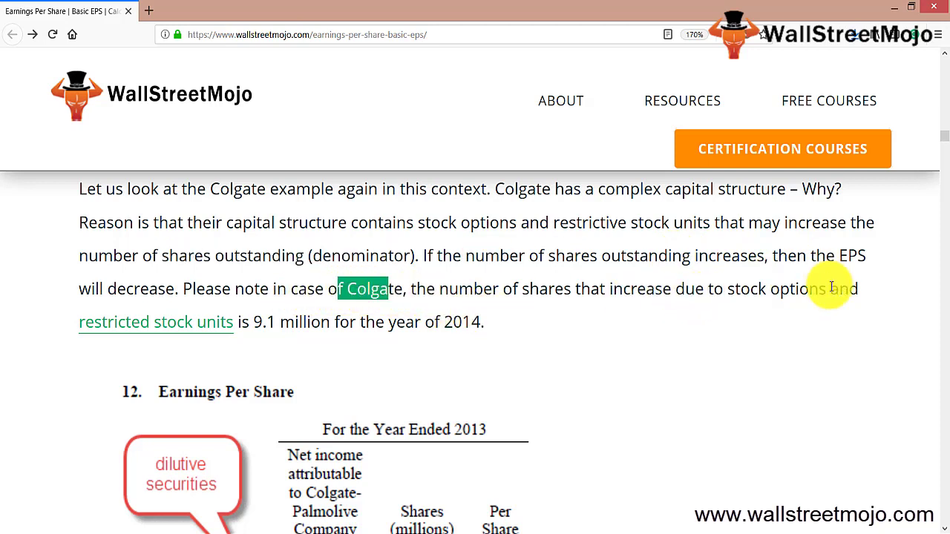
pyautogui.click(631, 343)
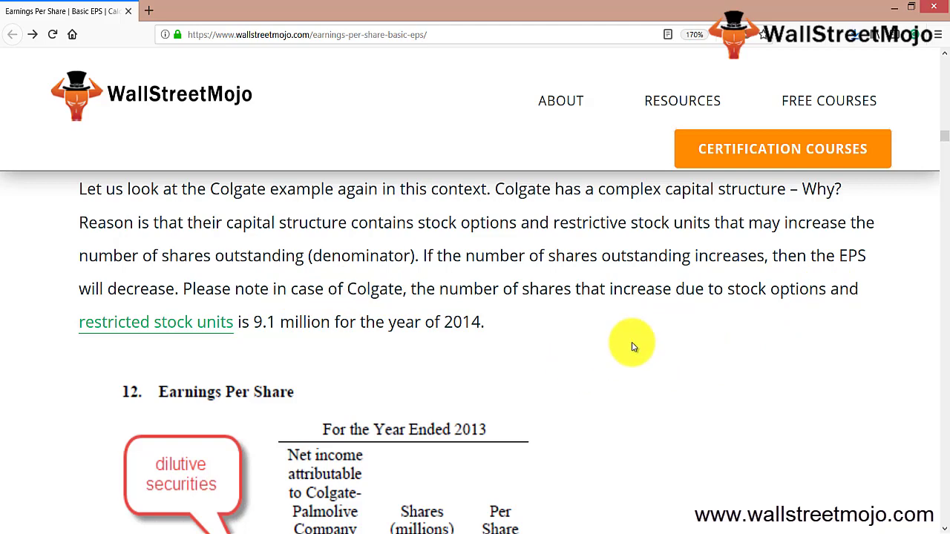
# Step: Highlight Colgate's 2013 net income of $2,241 million, 930.8 million shares and $2.41 EPS
pyautogui.scroll(-2, 631, 345)
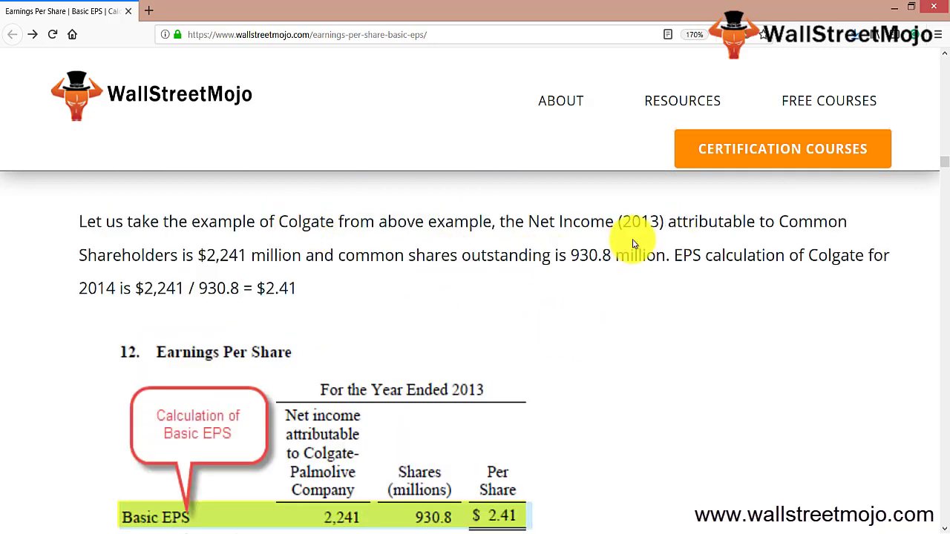
pyautogui.moveTo(541, 224); pyautogui.dragTo(674, 224)
pyautogui.moveTo(198, 255); pyautogui.dragTo(290, 255)
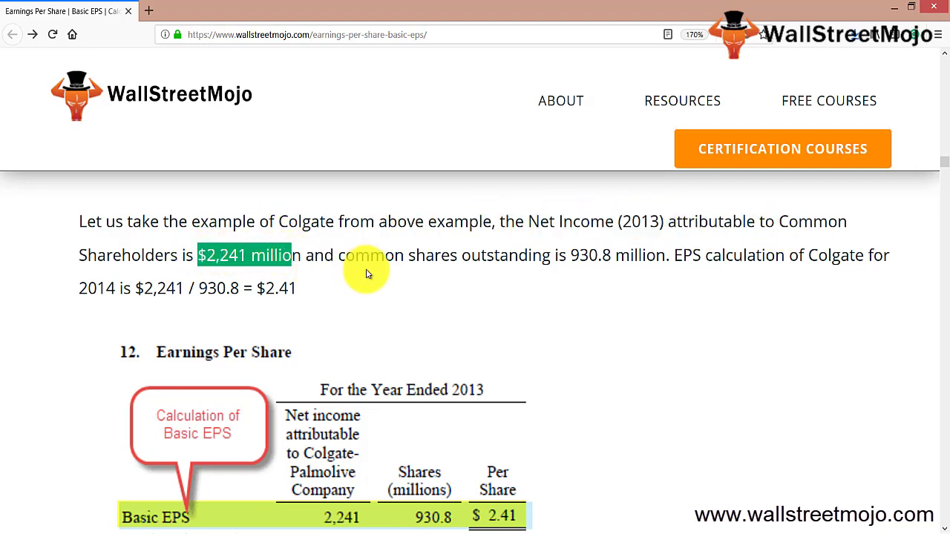
pyautogui.moveTo(570, 255); pyautogui.dragTo(625, 253)
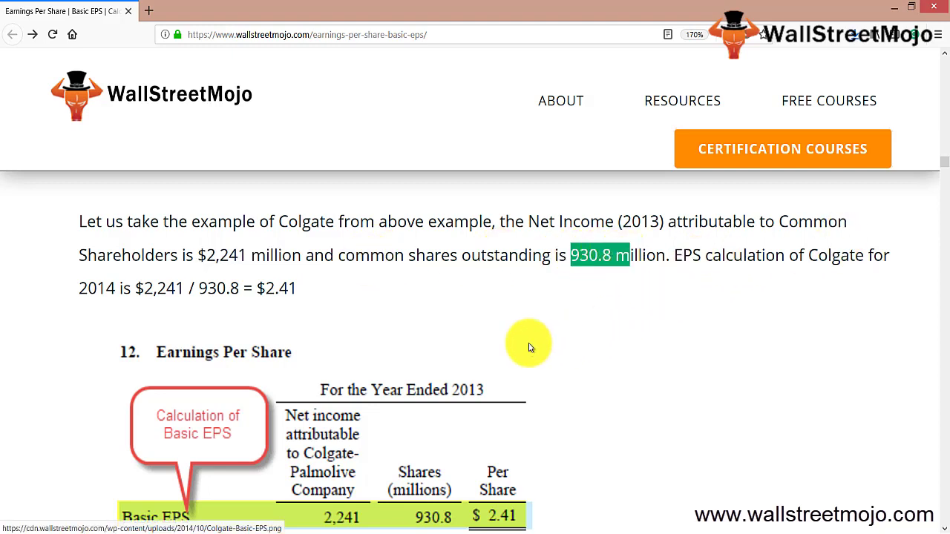
pyautogui.moveTo(198, 255); pyautogui.dragTo(251, 255)
pyautogui.moveTo(208, 288); pyautogui.dragTo(314, 287)
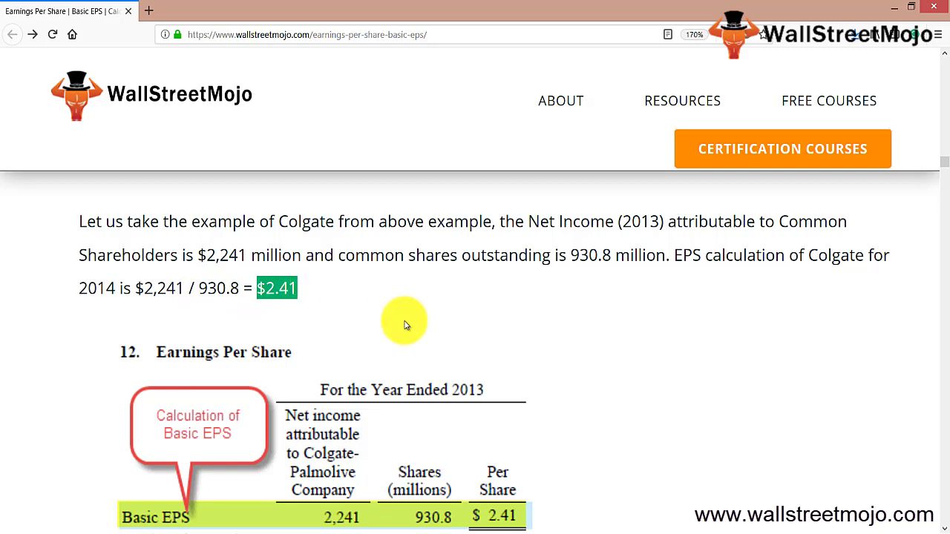
# Step: Scroll down to the Albatross Inc 'Calculate Basic EPS' example
pyautogui.scroll(-3, 406, 325)
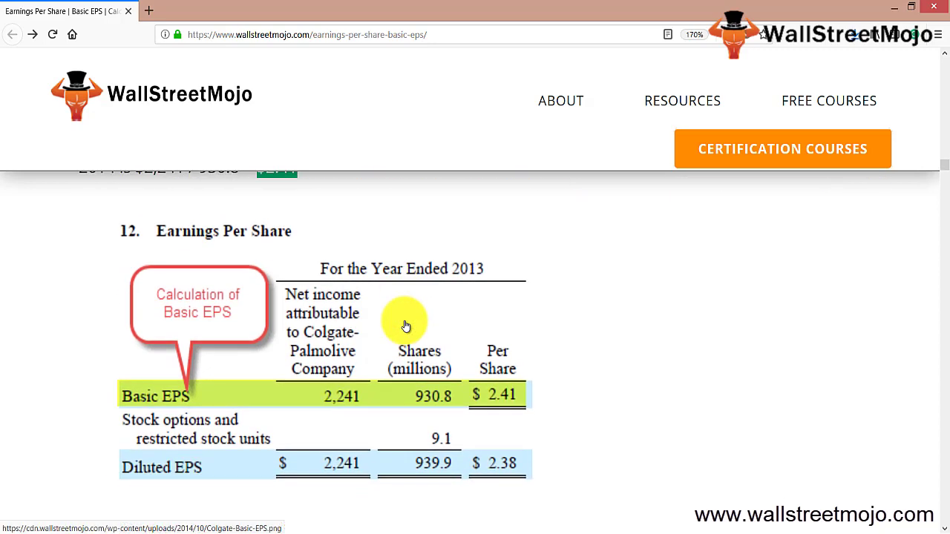
pyautogui.scroll(-3, 406, 325)
pyautogui.scroll(2, 406, 324)
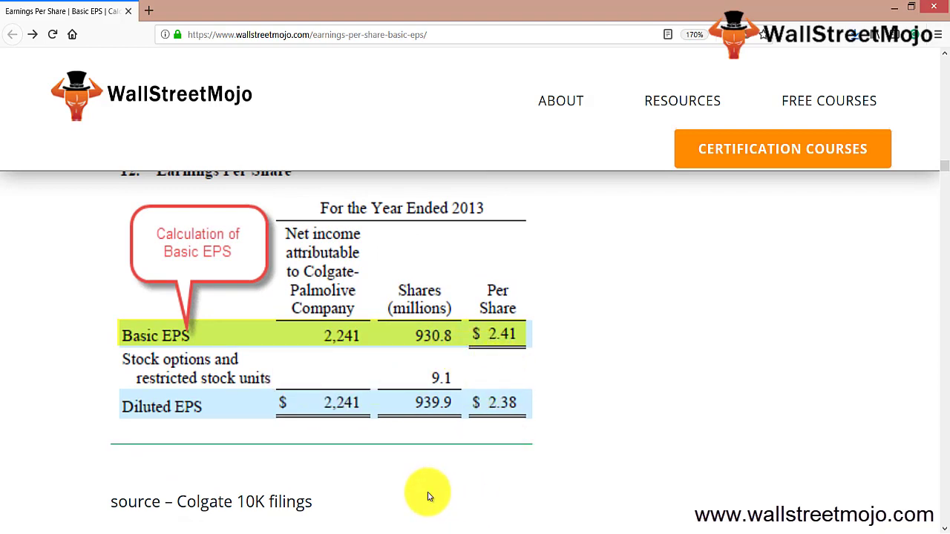
pyautogui.scroll(-5, 437, 445)
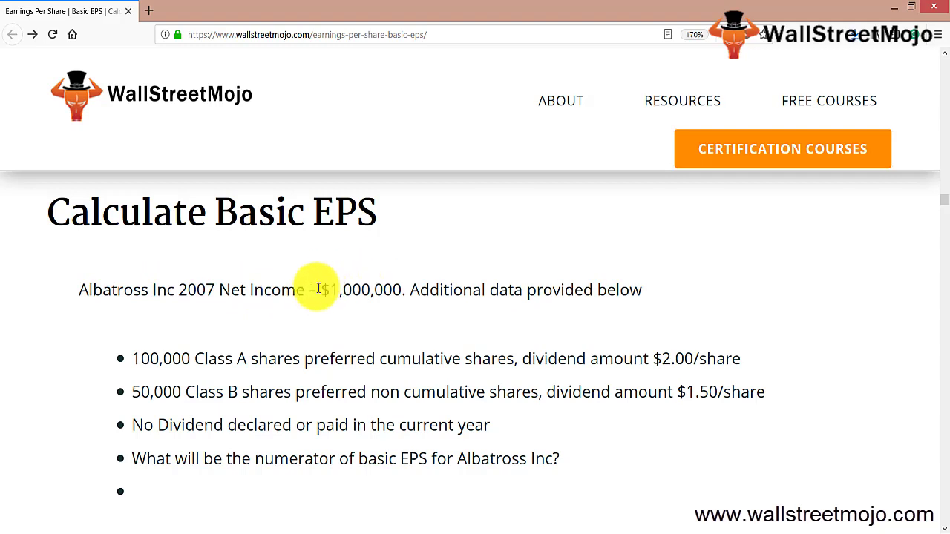
pyautogui.moveTo(317, 289); pyautogui.dragTo(415, 289)
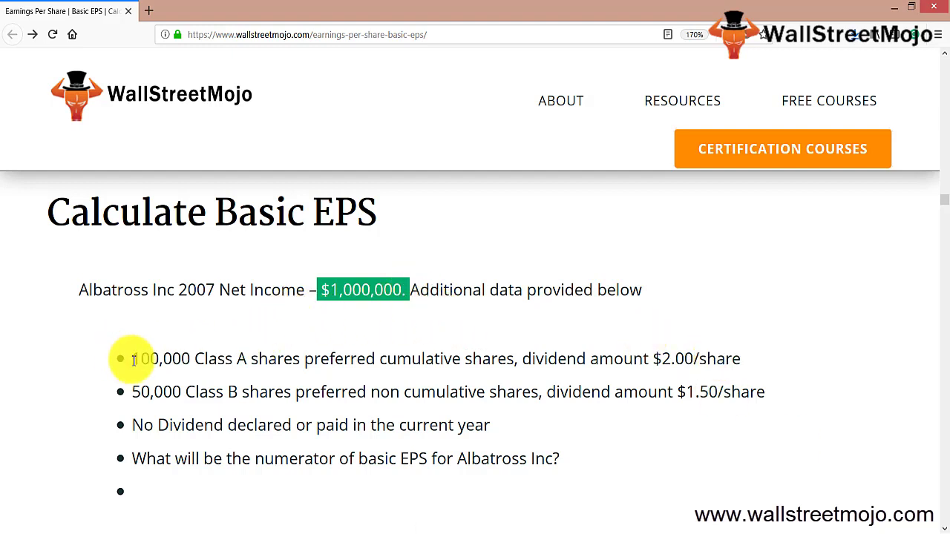
pyautogui.moveTo(137, 359); pyautogui.dragTo(191, 362)
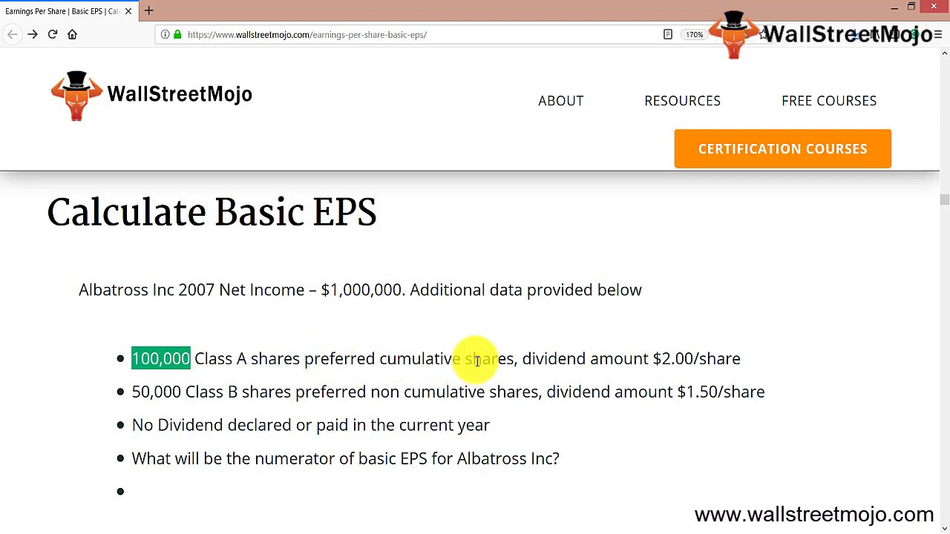
pyautogui.moveTo(652, 361); pyautogui.dragTo(693, 361)
pyautogui.moveTo(141, 393); pyautogui.dragTo(184, 398)
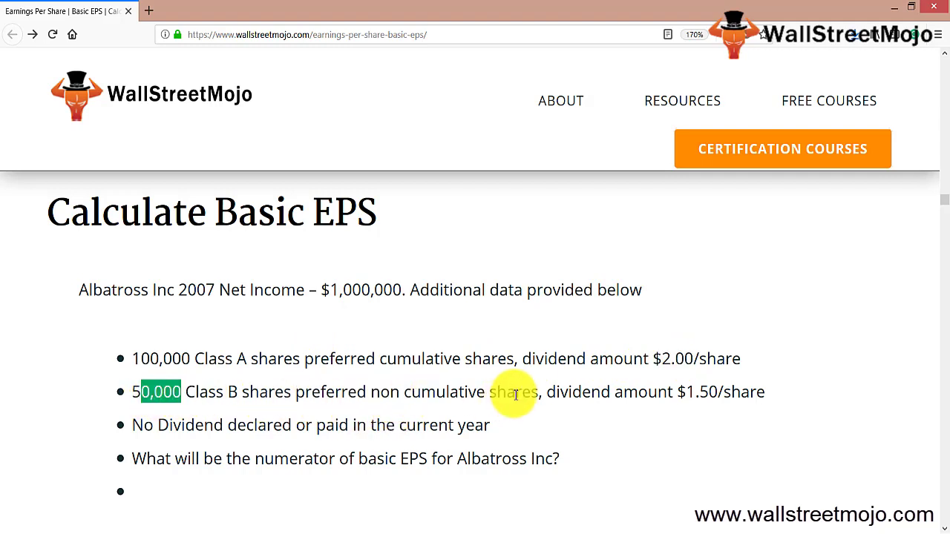
pyautogui.moveTo(669, 391); pyautogui.dragTo(724, 392)
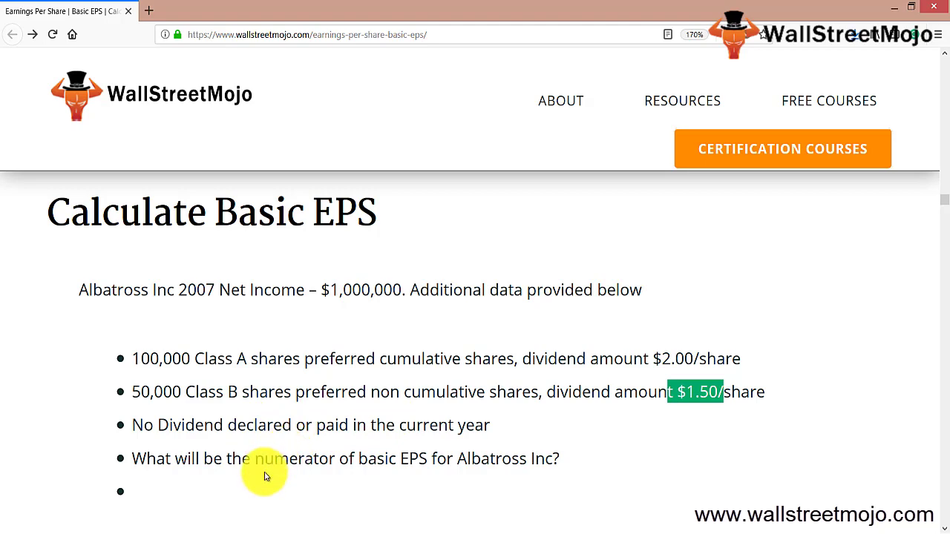
pyautogui.click(294, 481)
# Step: Scroll to the 'Numerator of EPS = Net Income – Preferred Dividends' table showing Class B at $0
pyautogui.scroll(-3, 301, 483)
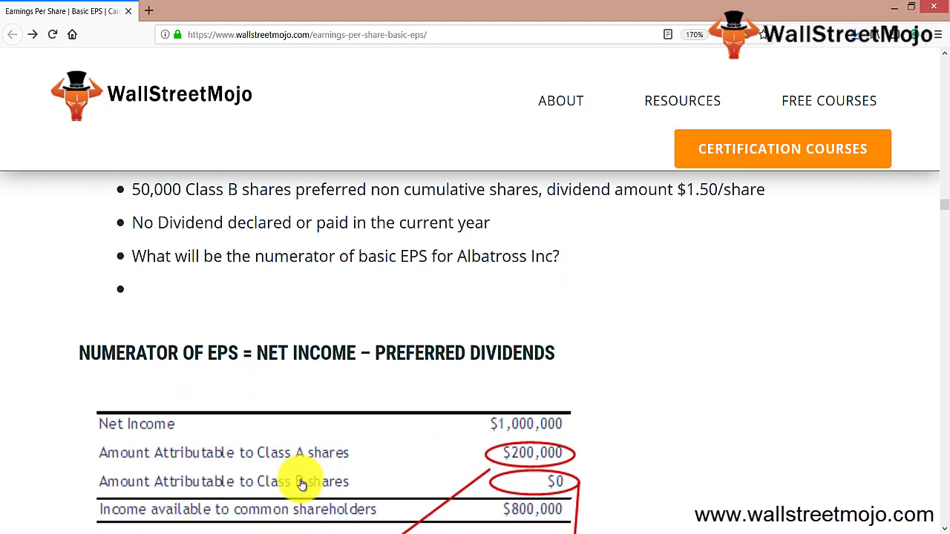
pyautogui.scroll(-1, 301, 483)
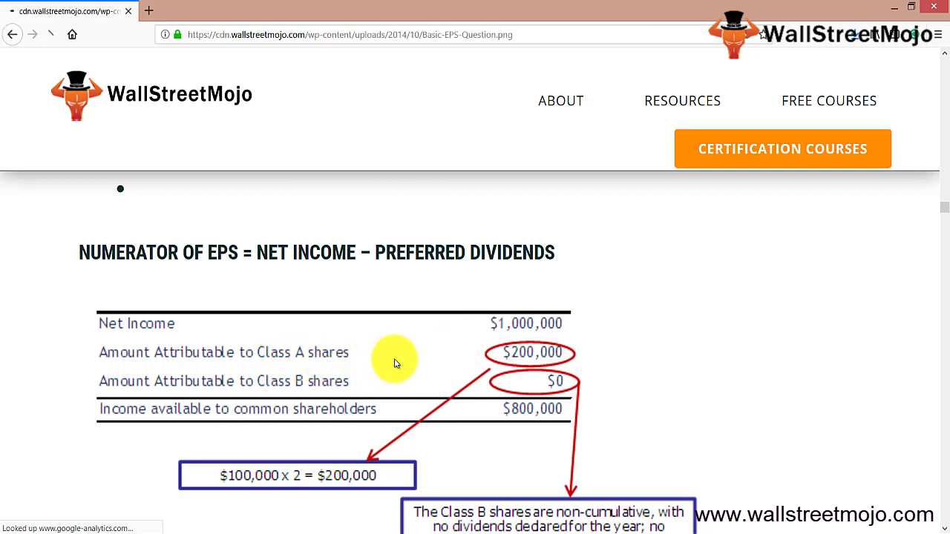
pyautogui.scroll(5, 791, 335)
pyautogui.scroll(-2, 727, 334)
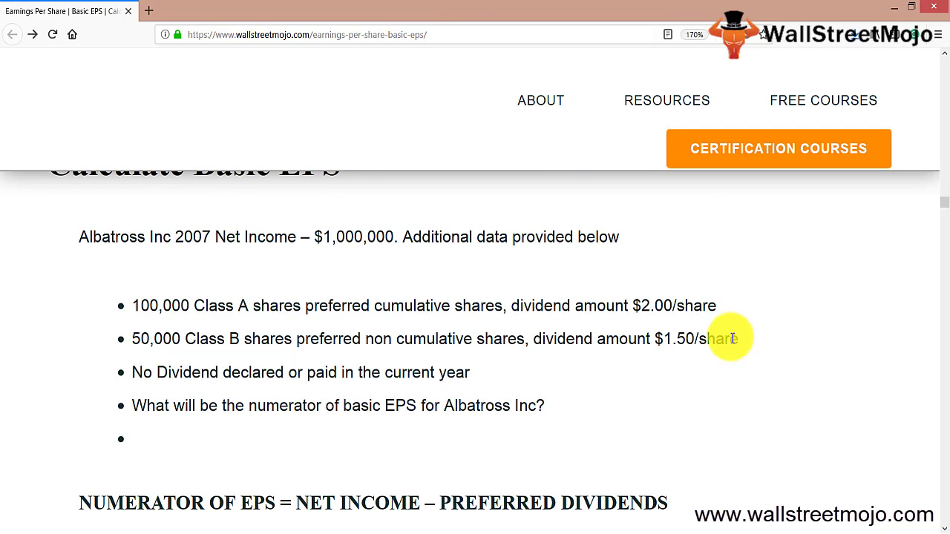
pyautogui.scroll(-4, 716, 329)
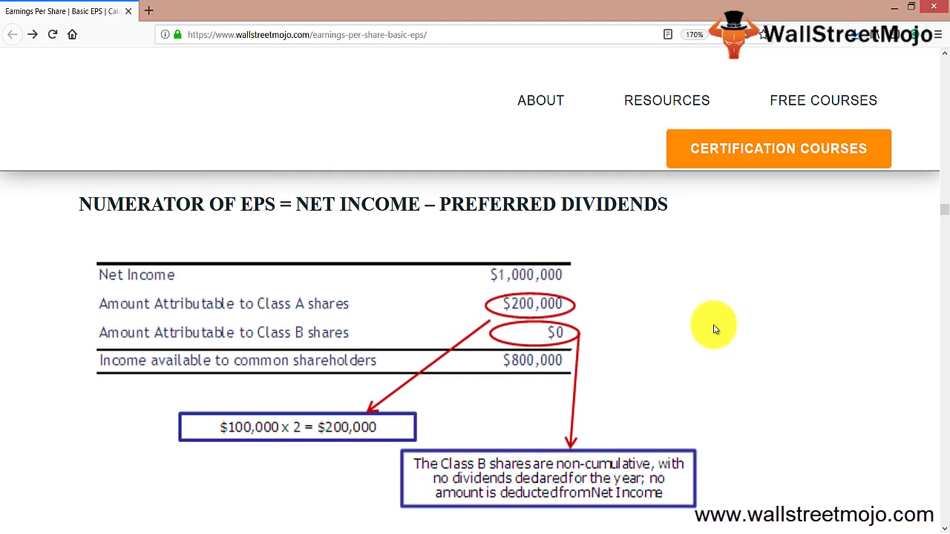
pyautogui.scroll(1, 705, 331)
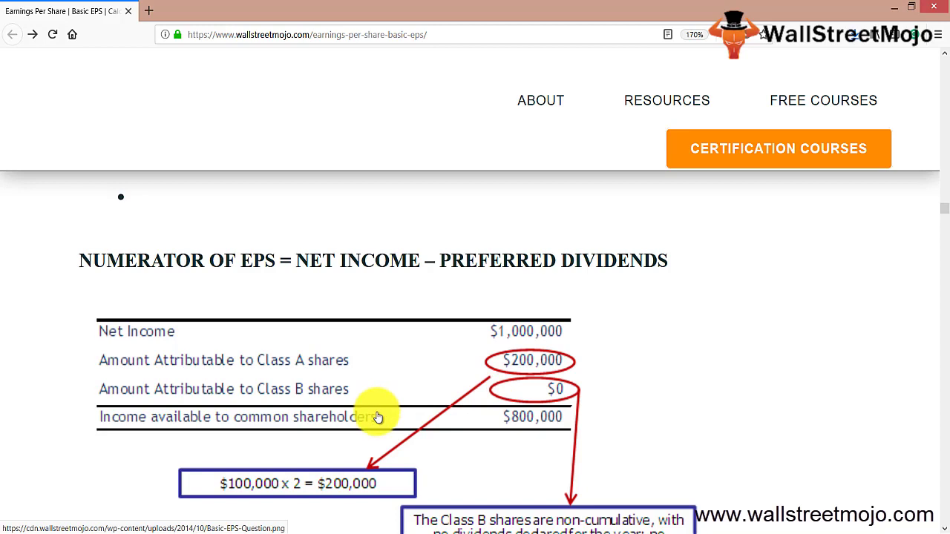
pyautogui.scroll(-1, 375, 412)
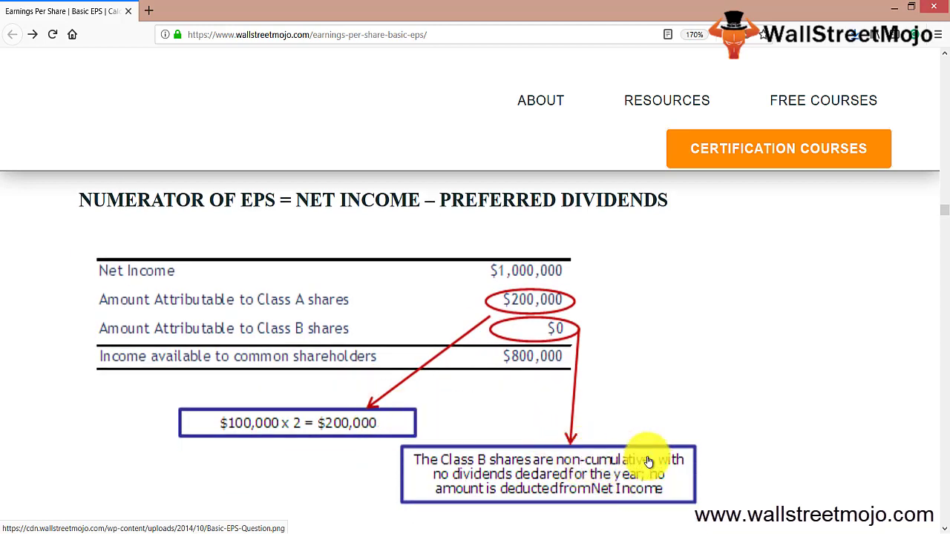